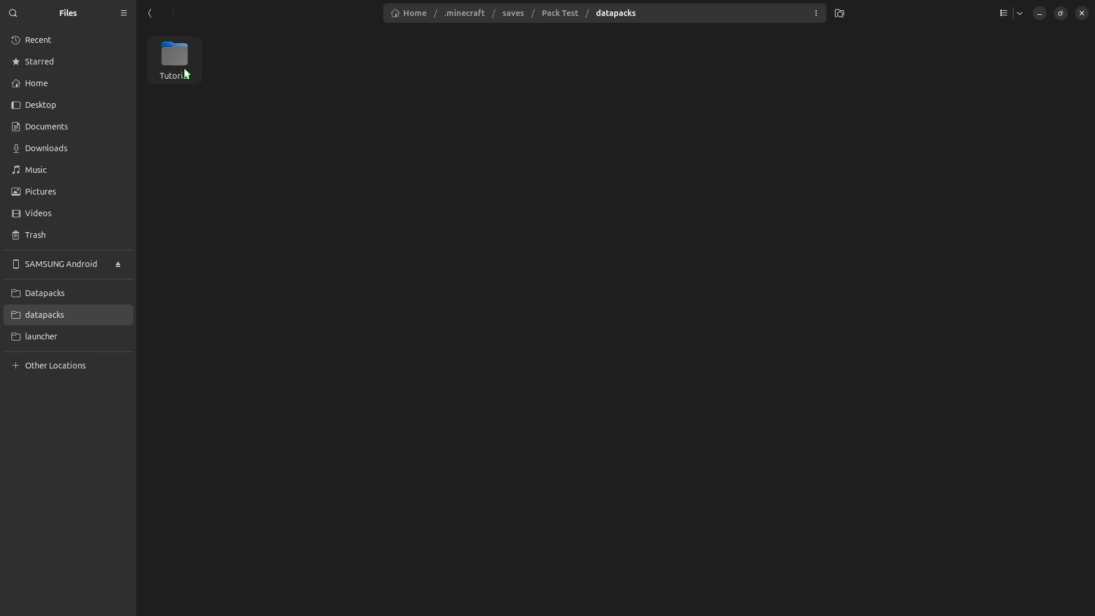
Step: Open the Tutorial datapack's data/tutorial namespace folder and create a folder named dimension in it
{"action": "double_click", "coordinate": [184, 68]}
{"action": "double_click", "coordinate": [179, 79]}
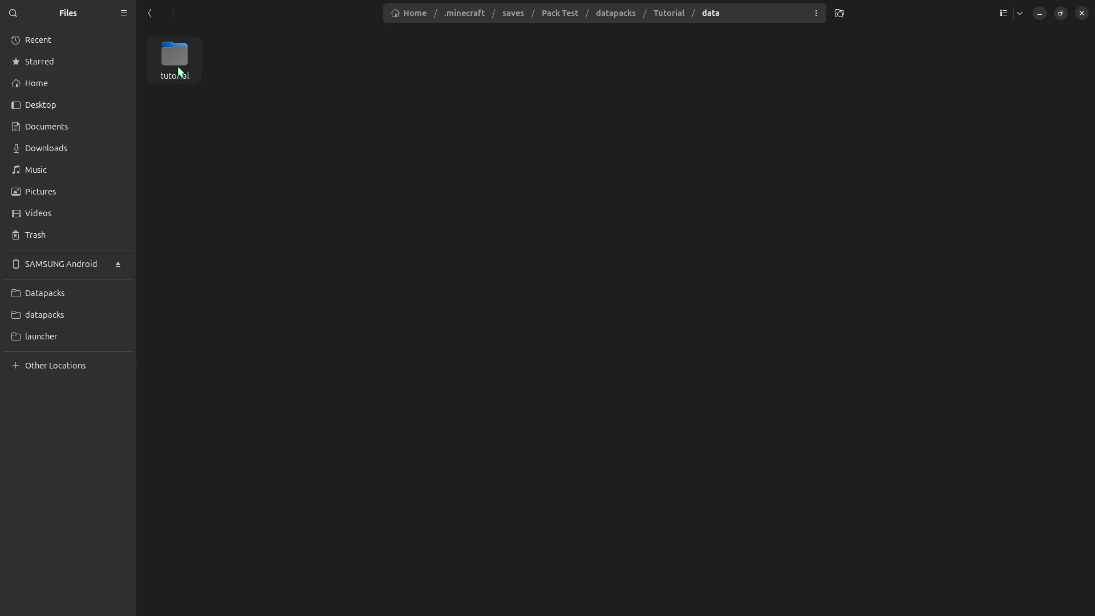
{"action": "double_click", "coordinate": [177, 67]}
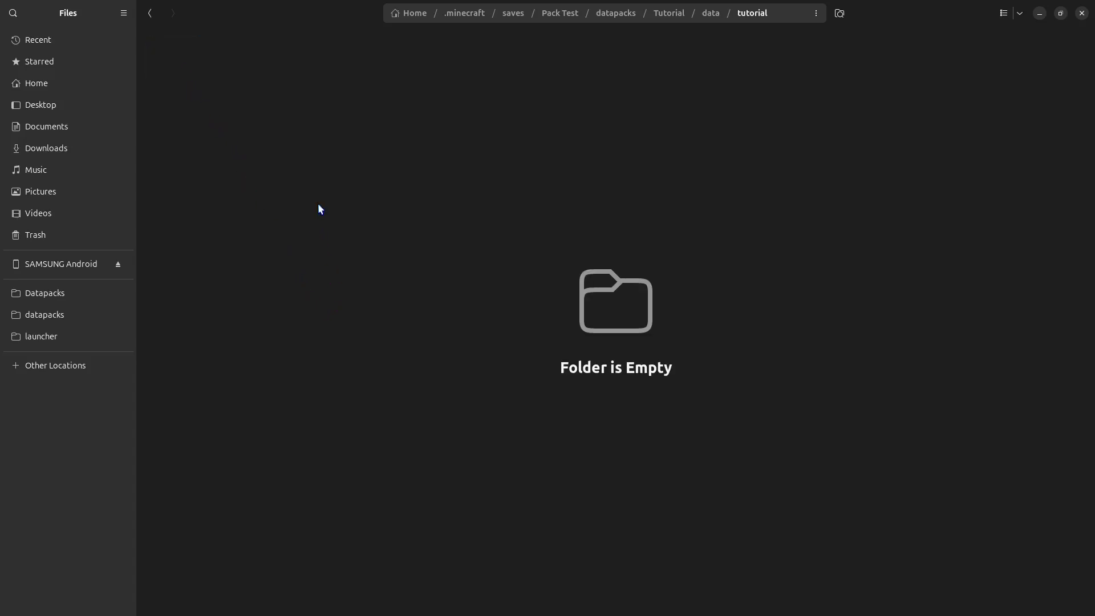
{"action": "right_click", "coordinate": [337, 180]}
{"action": "left_click", "coordinate": [344, 196]}
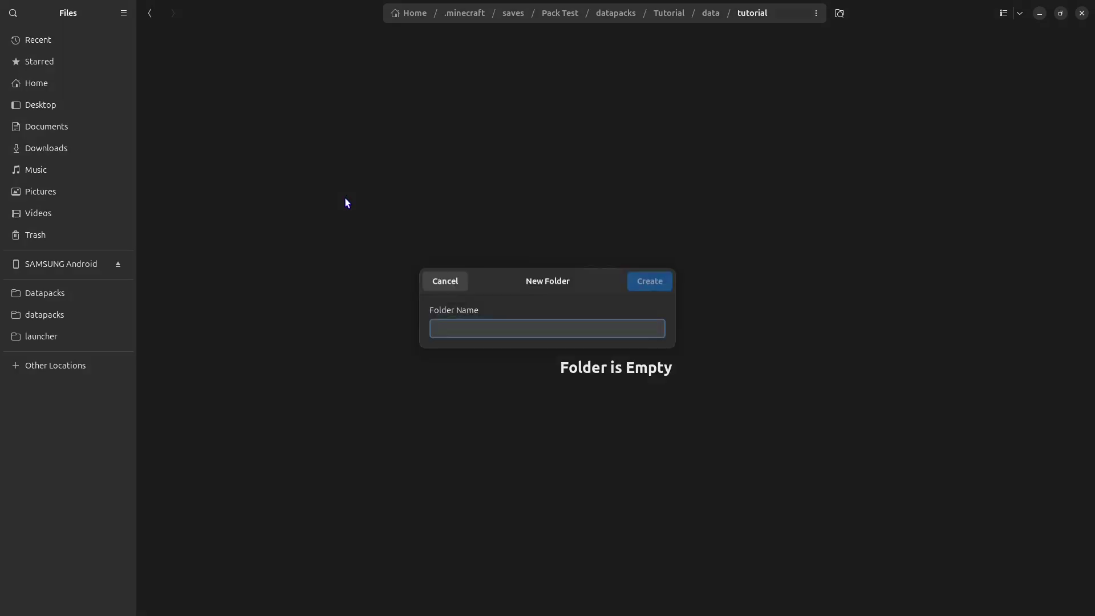
{"action": "type", "text": "dimension"}
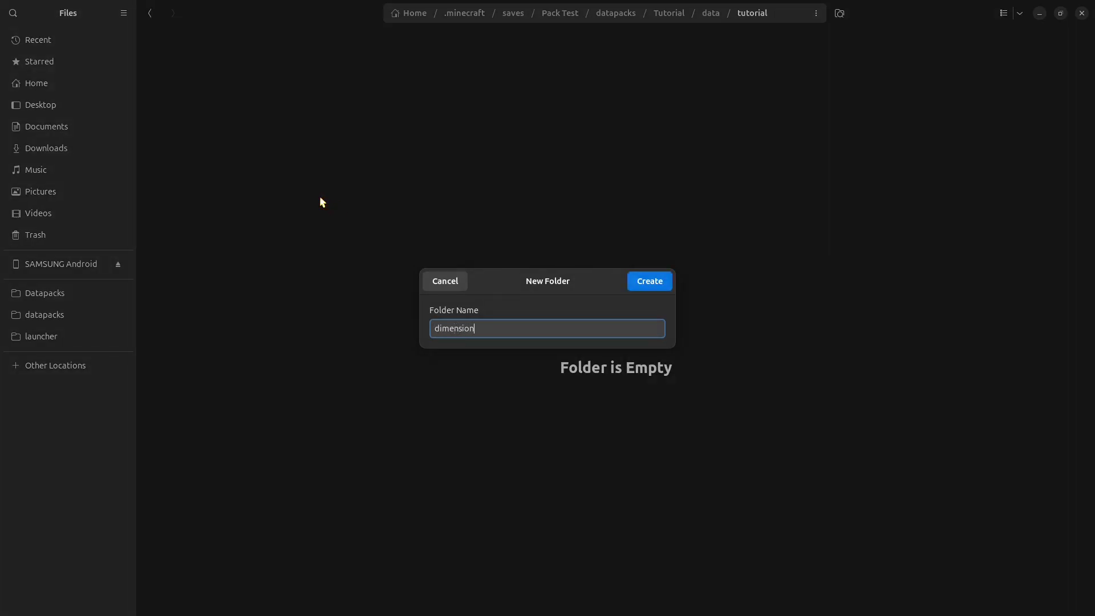
{"action": "key", "text": "Return"}
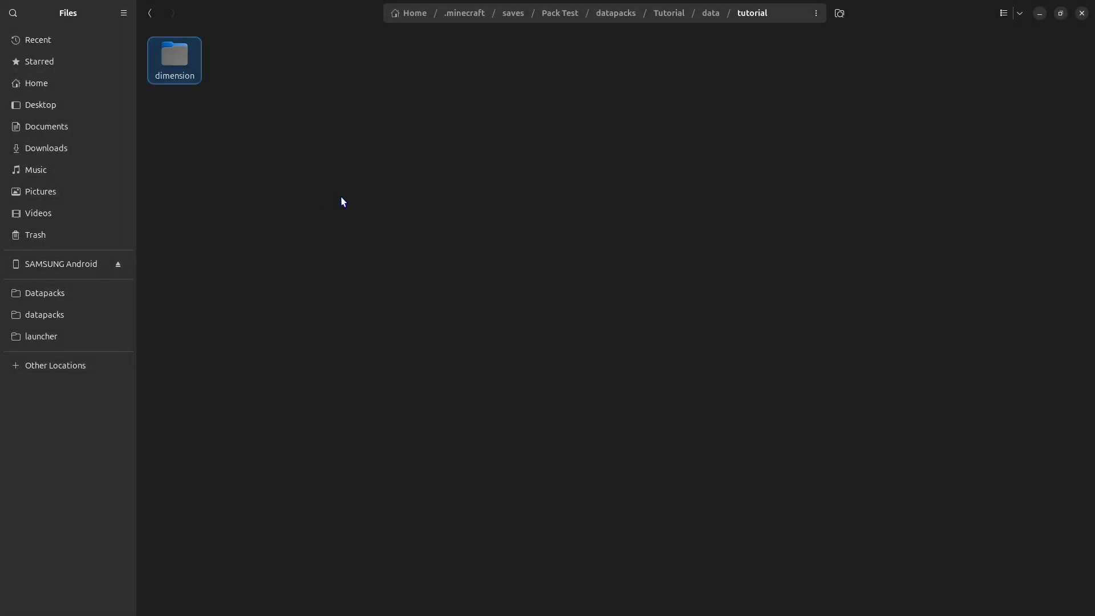
Step: Create a second folder named dimension_type beside the dimension folder
{"action": "right_click", "coordinate": [340, 197]}
{"action": "left_click", "coordinate": [372, 210]}
{"action": "type", "text": "dimension_"}
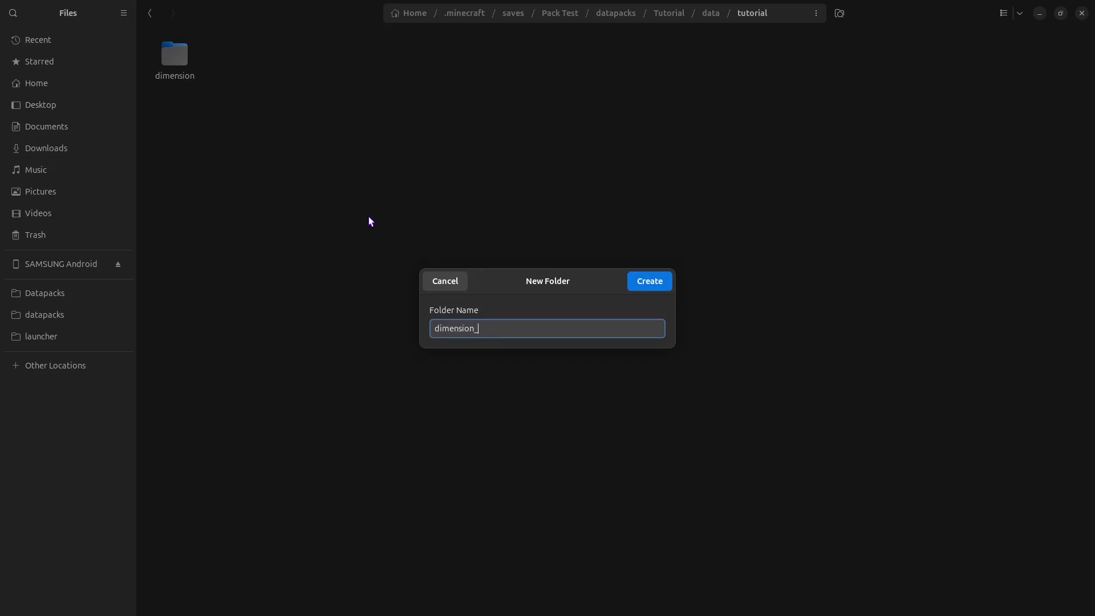
{"action": "type", "text": "type"}
{"action": "key", "text": "Return"}
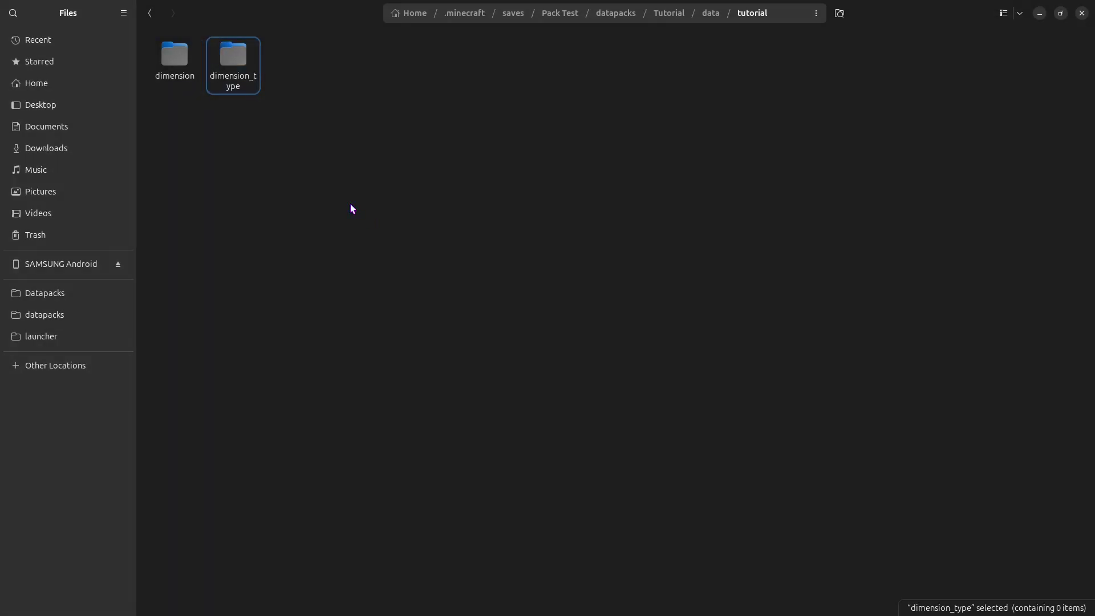
{"action": "left_click", "coordinate": [344, 206]}
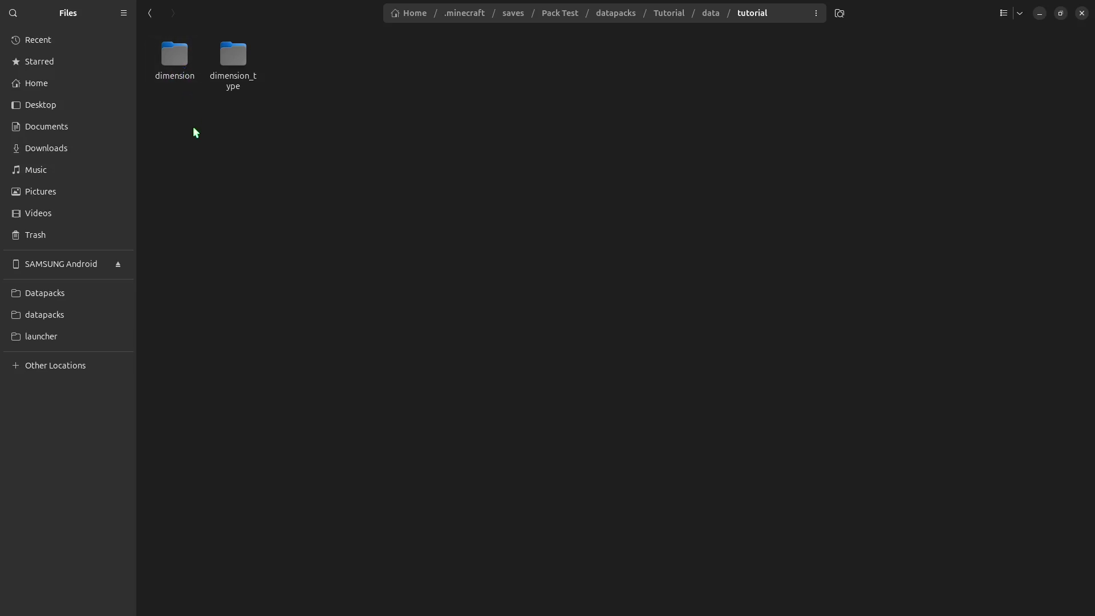
Step: Switch to the Dimension Type Generator in the browser and examine its option descriptions and Effects choices, keeping Overworld
{"action": "double_click", "coordinate": [165, 62]}
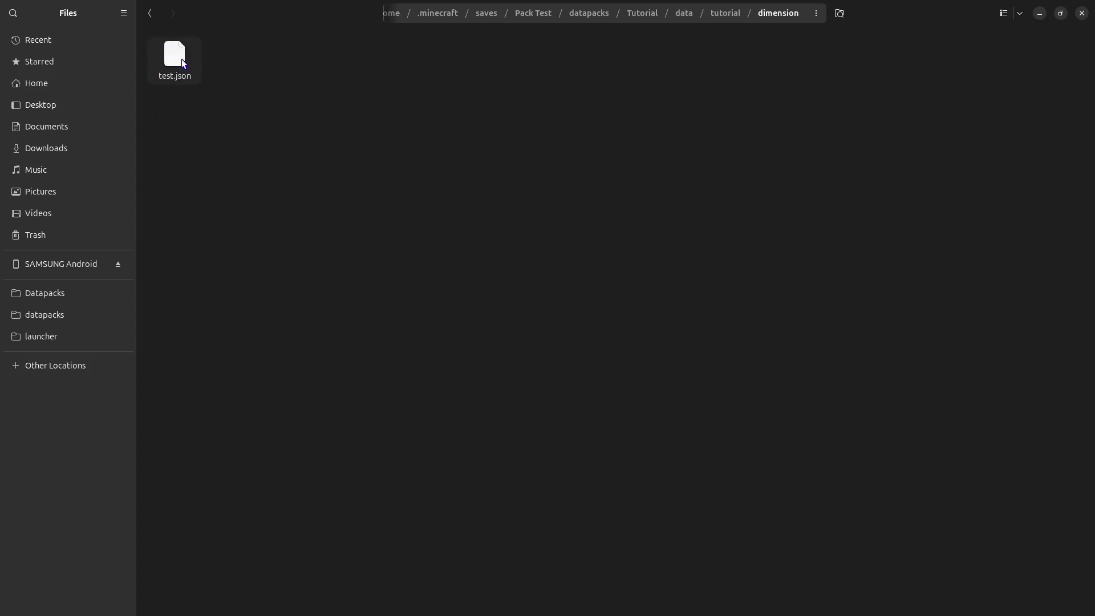
{"action": "key", "text": "alt+Tab"}
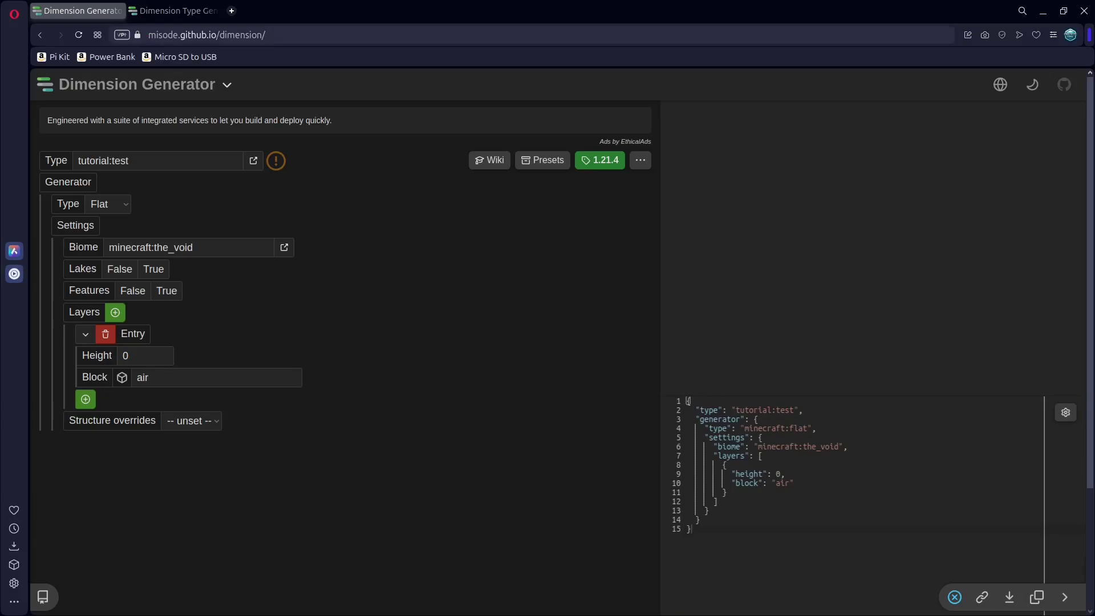
{"action": "left_click", "coordinate": [183, 12]}
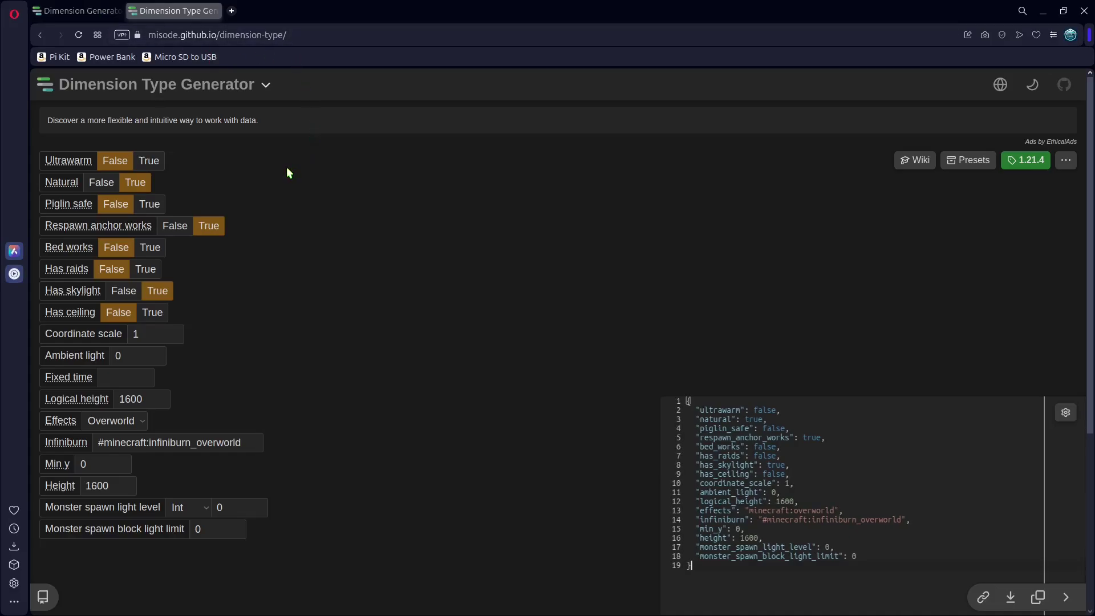
{"action": "mouse_move", "coordinate": [70, 160]}
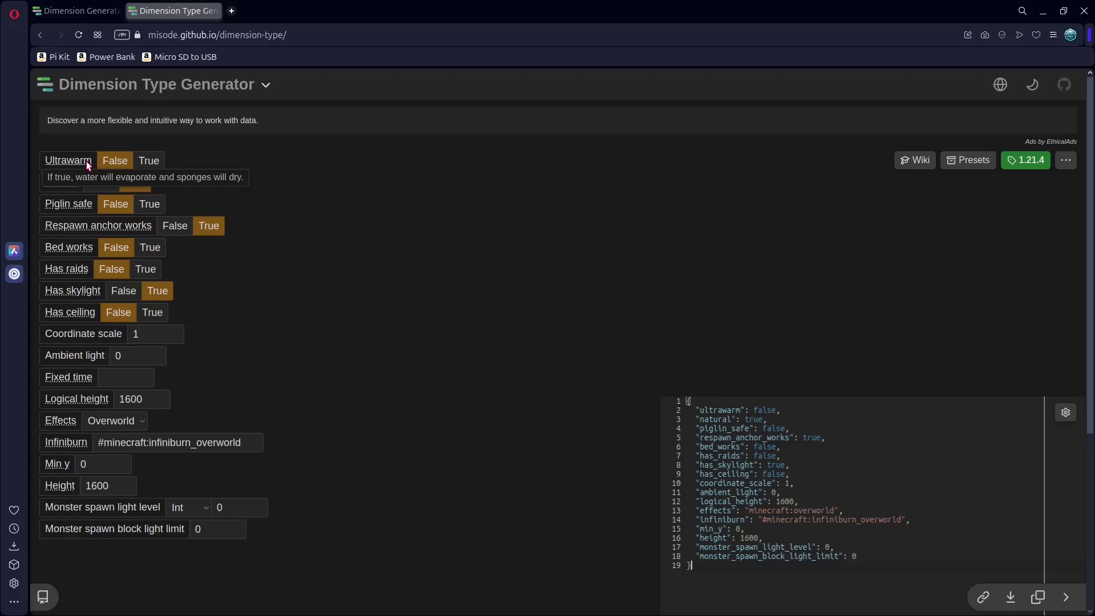
{"action": "mouse_move", "coordinate": [69, 185]}
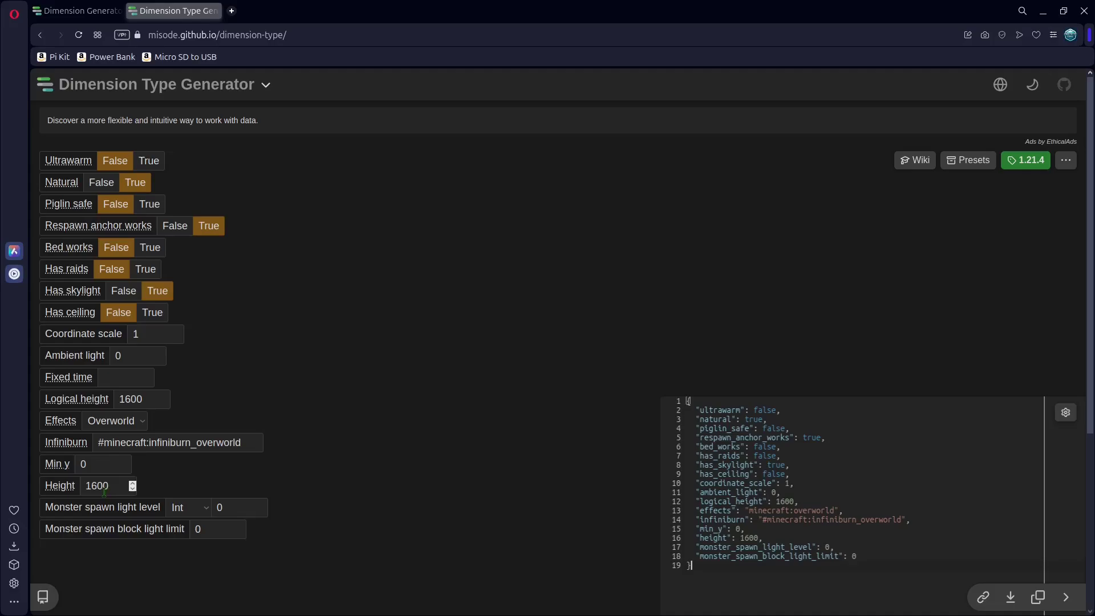
{"action": "left_click", "coordinate": [104, 422]}
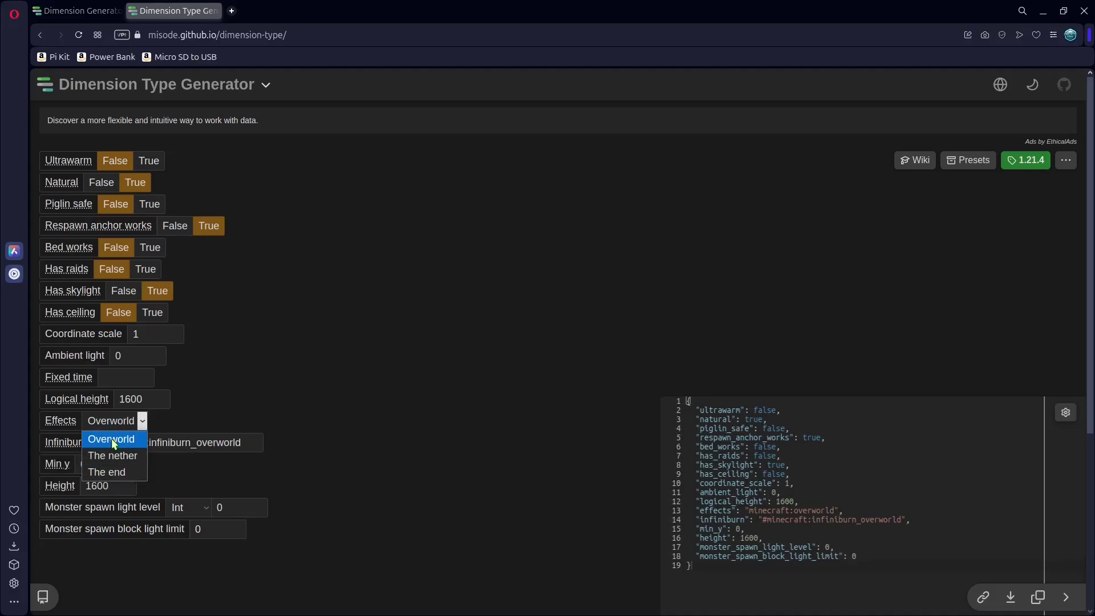
{"action": "left_click", "coordinate": [111, 438]}
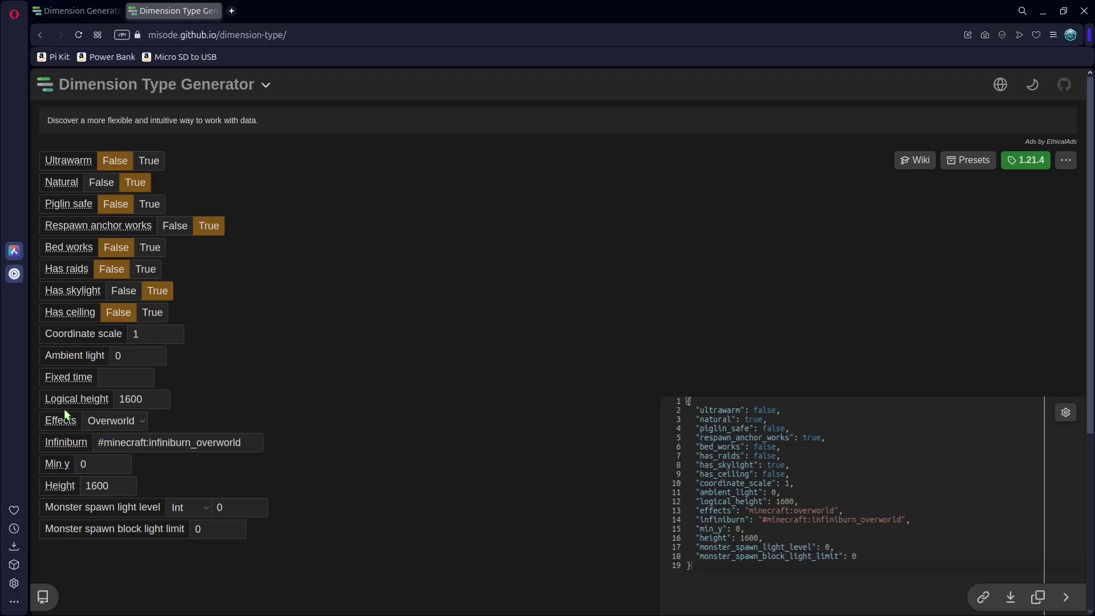
{"action": "mouse_move", "coordinate": [60, 423]}
Step: Copy the entire generated dimension type JSON into test.json in the dimension_type folder in Files, saving and closing the file
{"action": "left_click_drag", "start_coordinate": [688, 566], "coordinate": [613, 379]}
{"action": "key", "text": "ctrl+c"}
{"action": "left_click", "coordinate": [509, 383]}
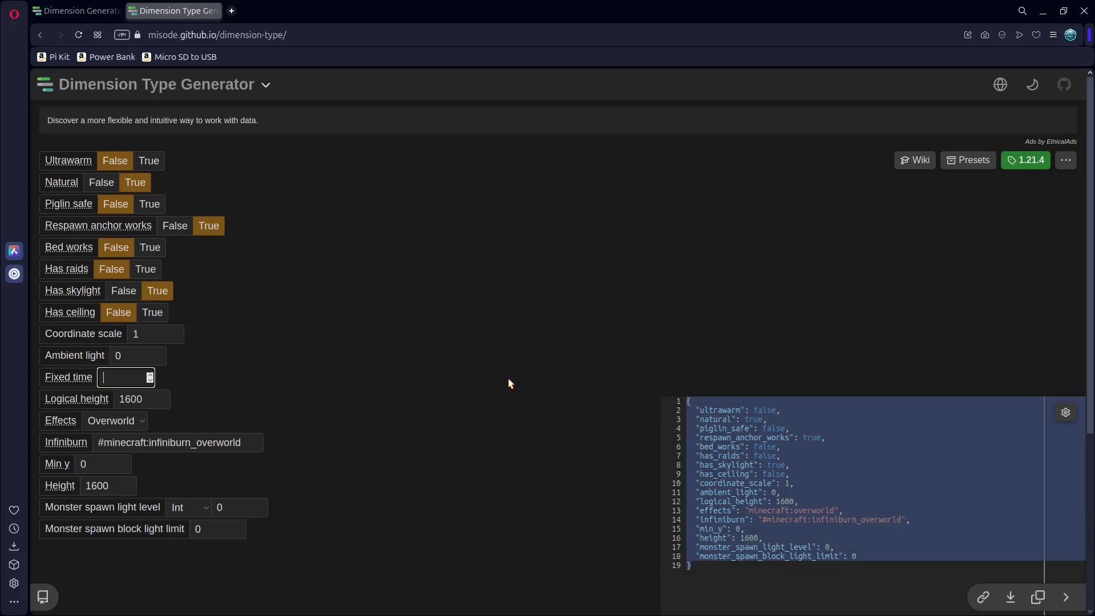
{"action": "key", "text": "alt+Tab"}
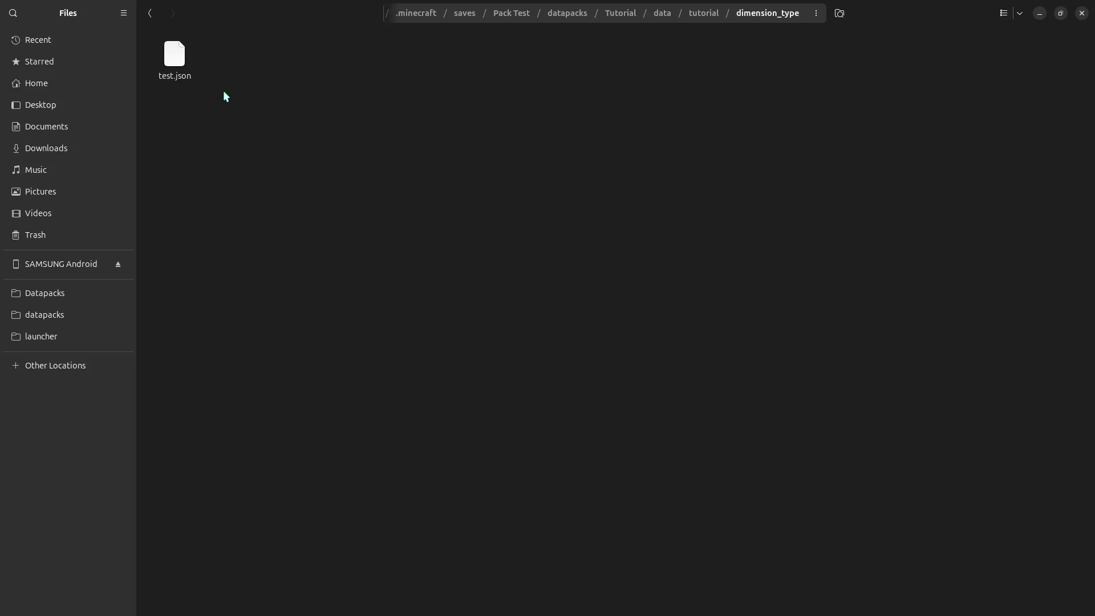
{"action": "double_click", "coordinate": [192, 75]}
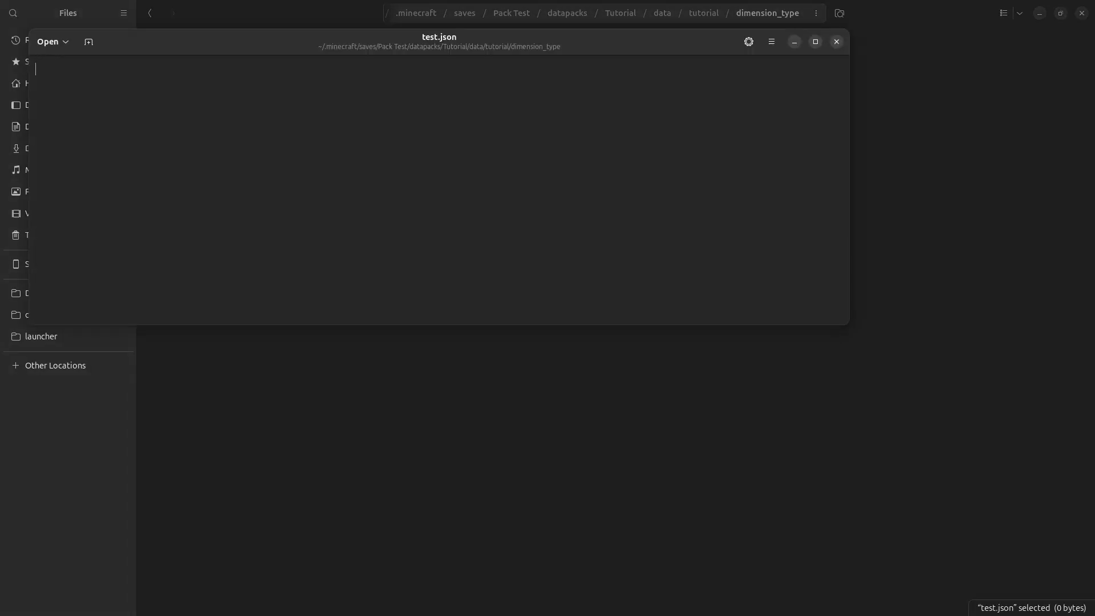
{"action": "key", "text": "ctrl+v"}
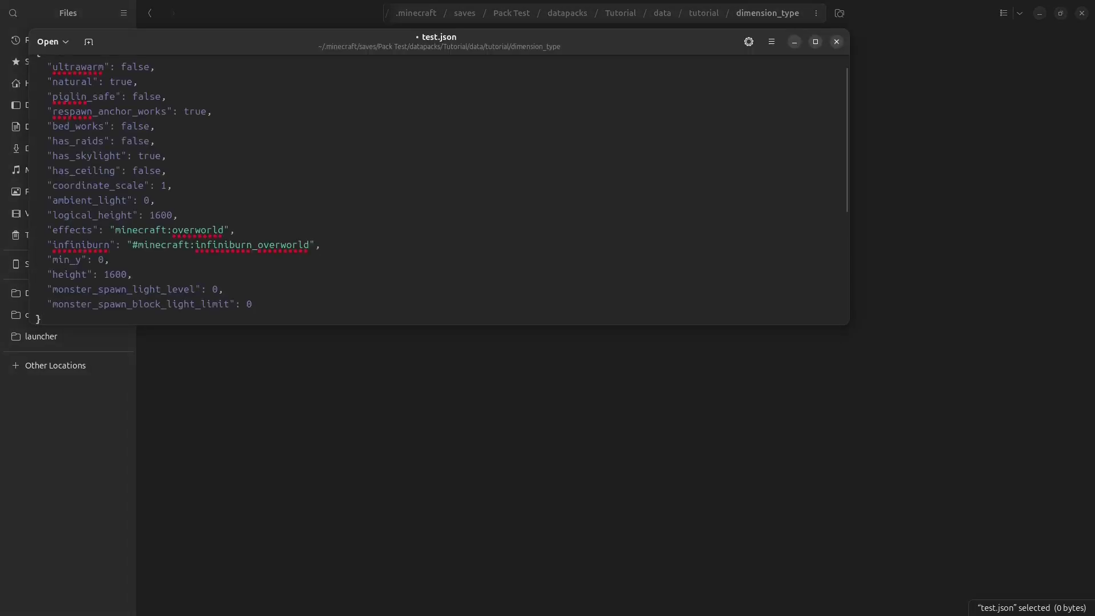
{"action": "key", "text": "ctrl+s"}
{"action": "scroll", "coordinate": [804, 67], "scroll_direction": "up", "scroll_amount": 1}
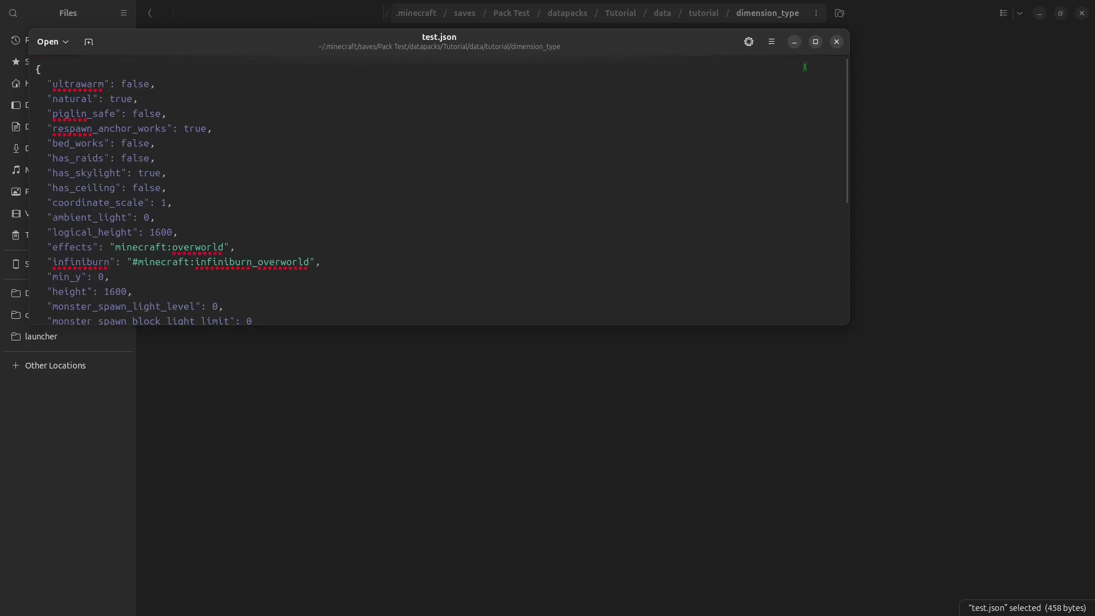
{"action": "left_click", "coordinate": [837, 42]}
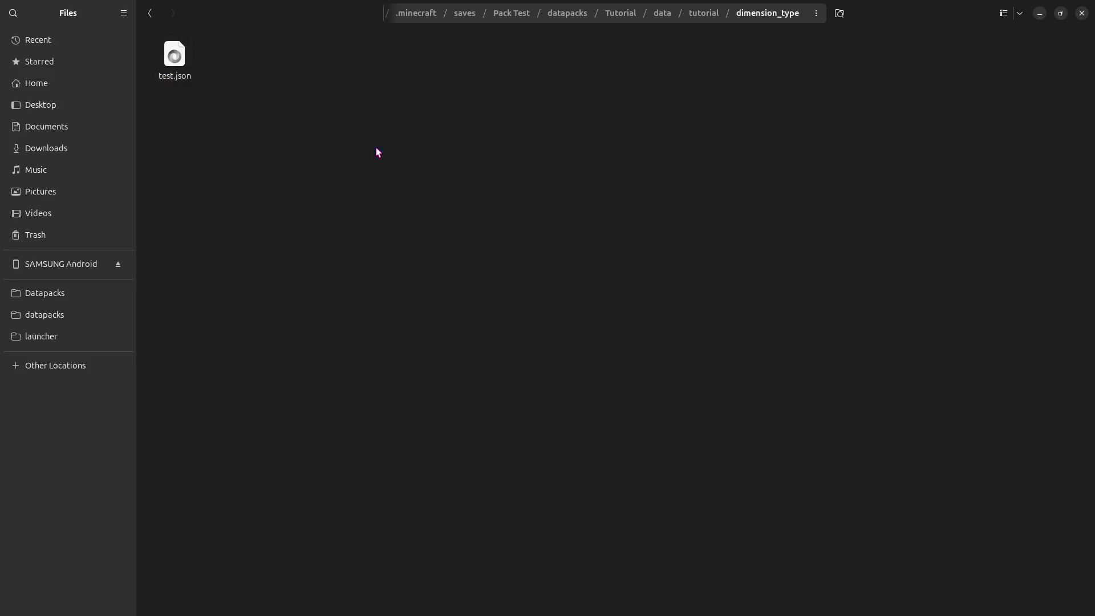
Step: Open the datapack's dimension folder, switch to the browser's Dimension Generator and examine the namespace and name parts of its Type value
{"action": "left_click", "coordinate": [702, 16]}
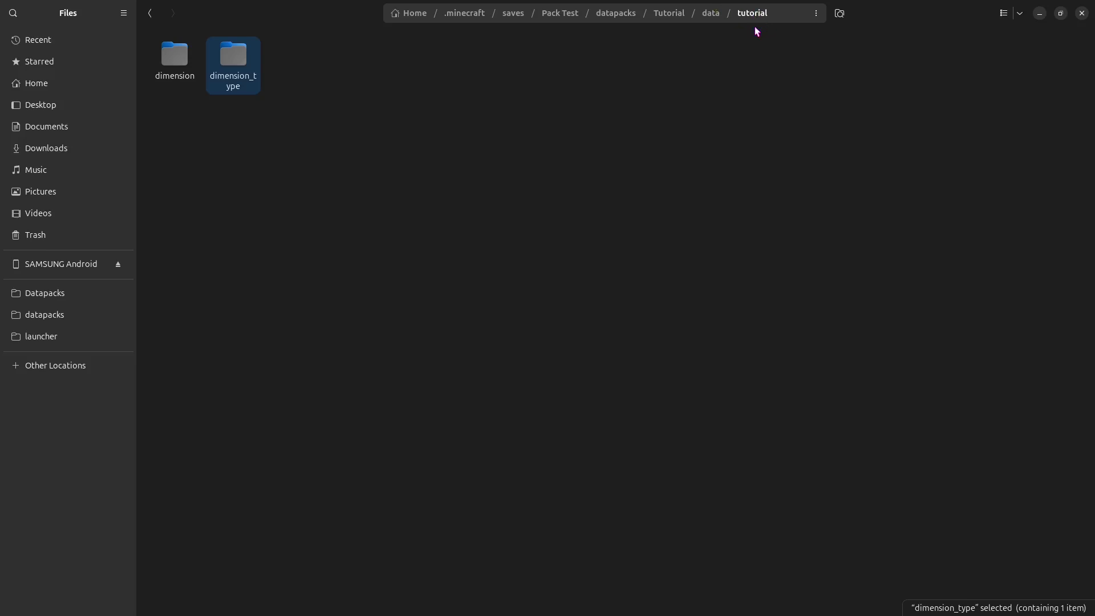
{"action": "double_click", "coordinate": [189, 63]}
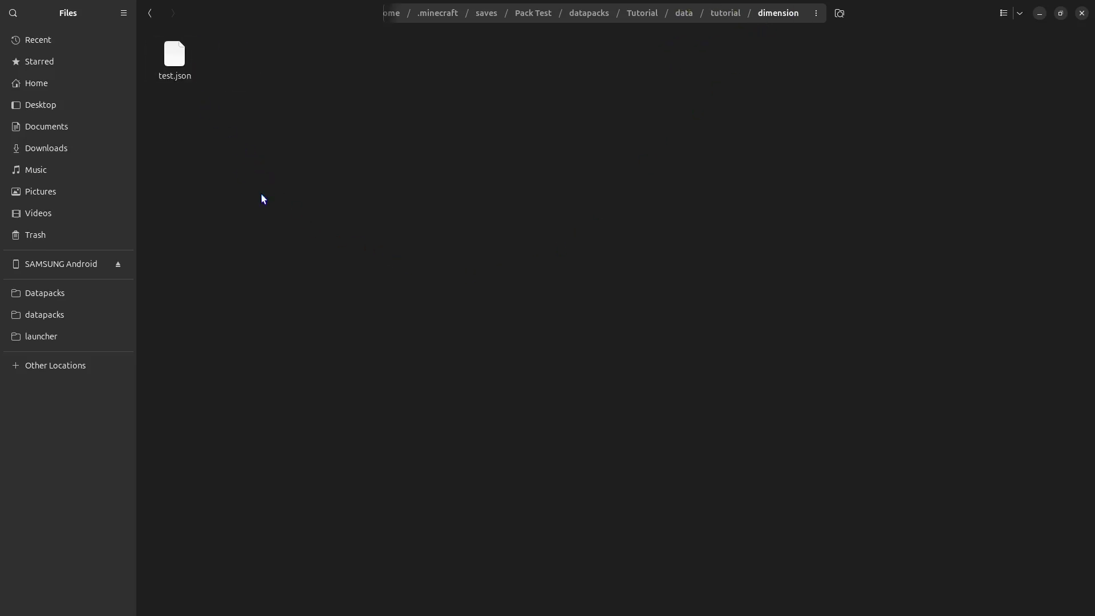
{"action": "key", "text": "alt+Tab"}
{"action": "left_click", "coordinate": [63, 12]}
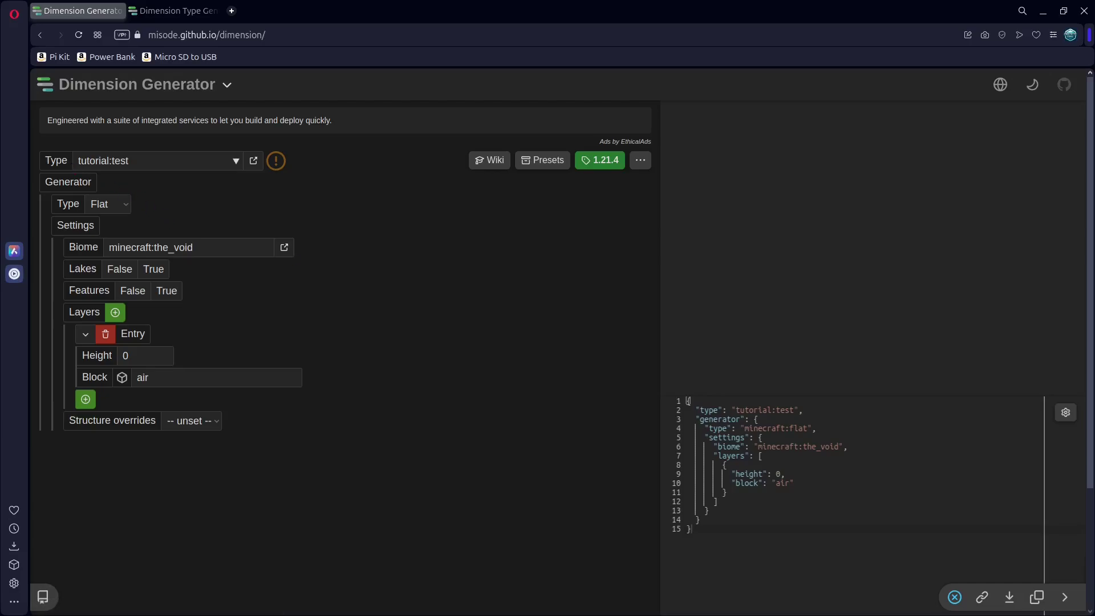
{"action": "left_click_drag", "start_coordinate": [79, 161], "coordinate": [109, 160]}
{"action": "left_click", "coordinate": [112, 160]}
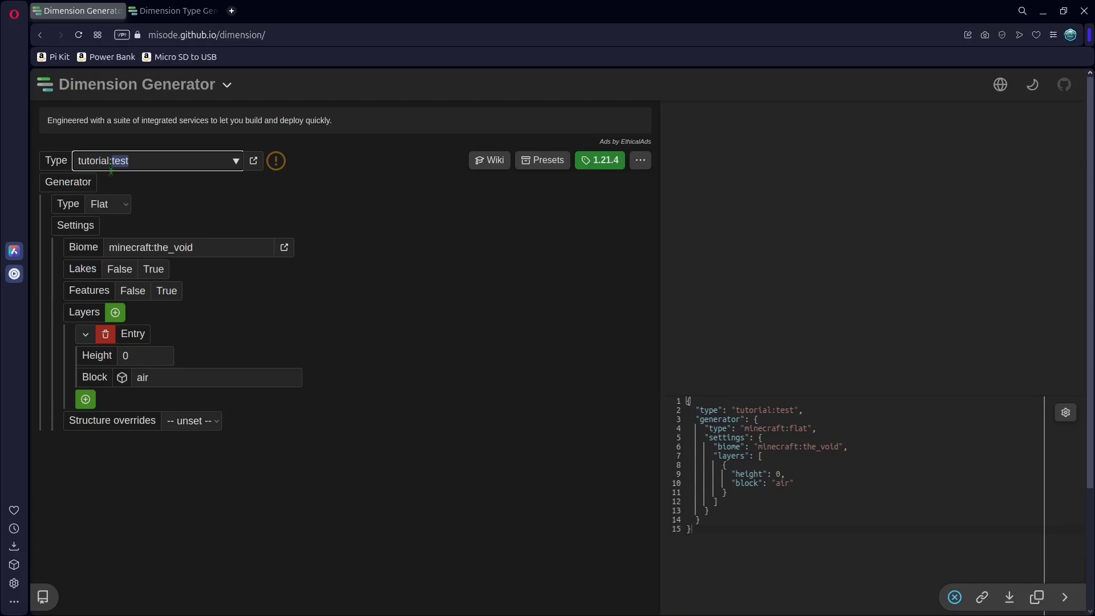
{"action": "left_click", "coordinate": [145, 183]}
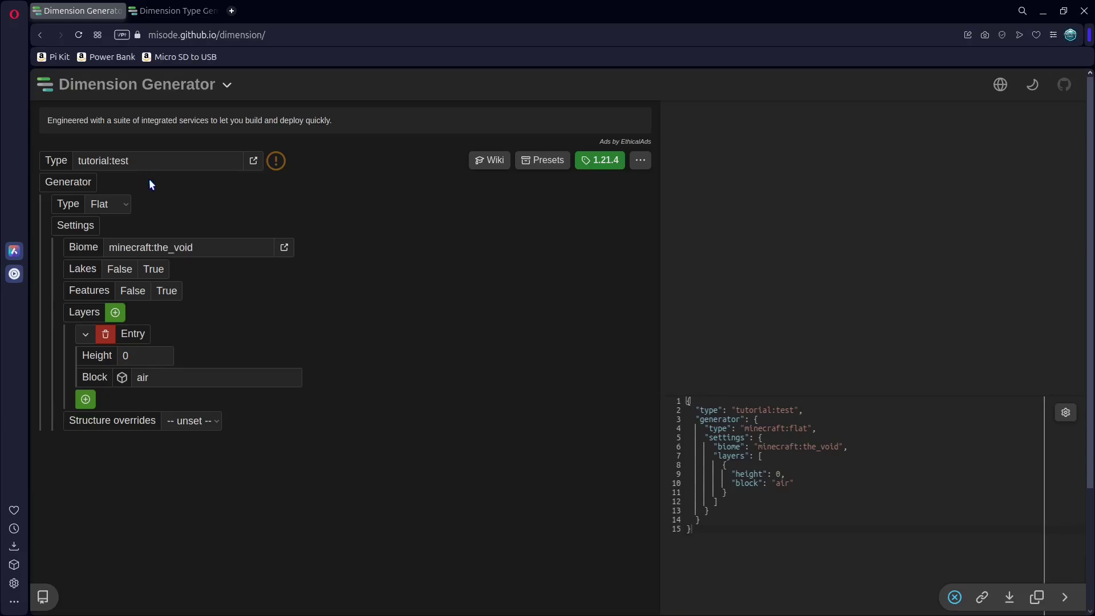
Step: Reset the Dimension Generator to default and set the dimension's Type to tutorial:test
{"action": "left_click", "coordinate": [640, 160]}
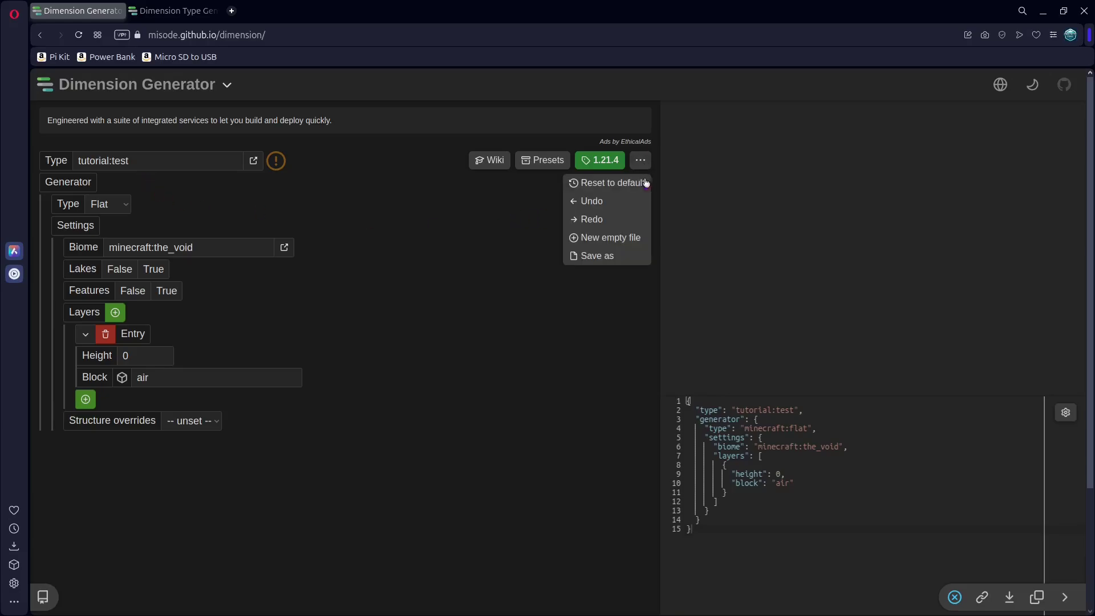
{"action": "left_click", "coordinate": [640, 188]}
{"action": "left_click", "coordinate": [154, 160]}
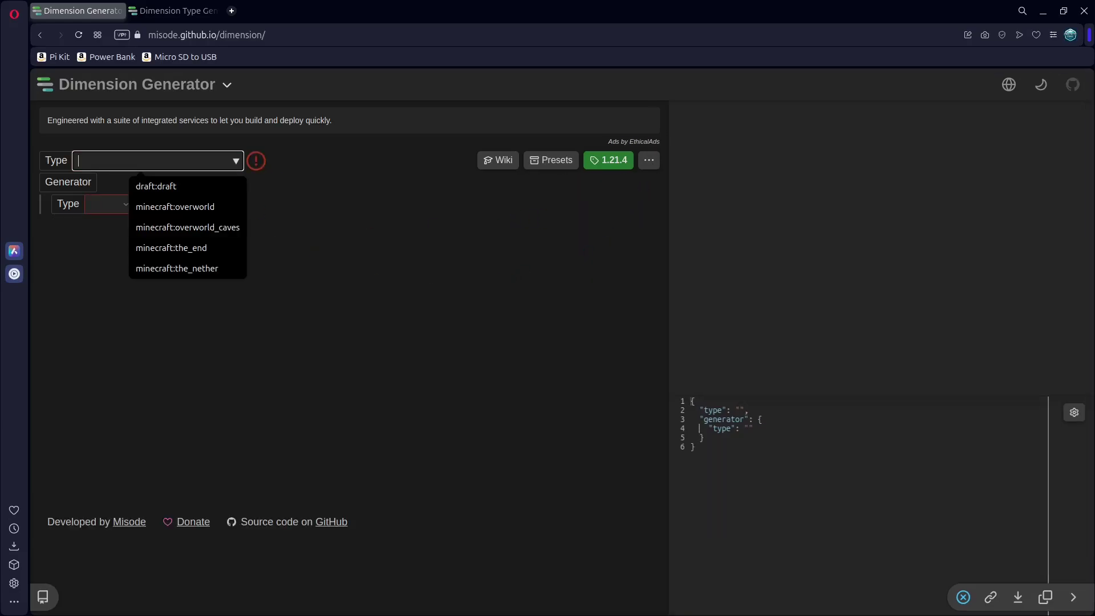
{"action": "type", "text": "tutorial:test"}
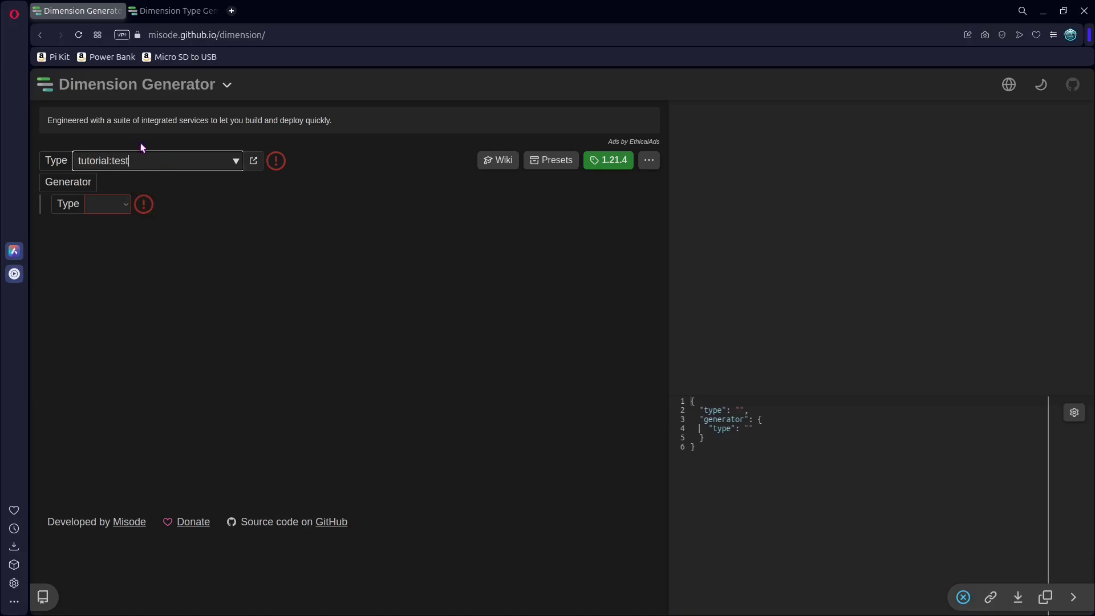
{"action": "left_click", "coordinate": [216, 209]}
Step: Set the generator type to Flat, enable its settings and choose minecraft:the_void as the biome
{"action": "left_click", "coordinate": [109, 211]}
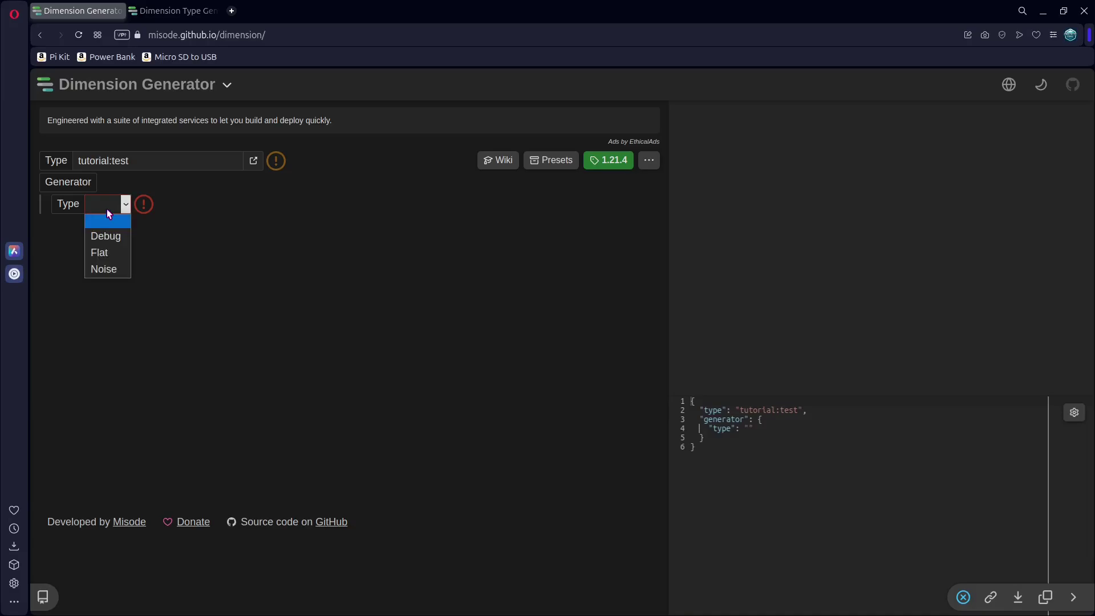
{"action": "left_click", "coordinate": [122, 252]}
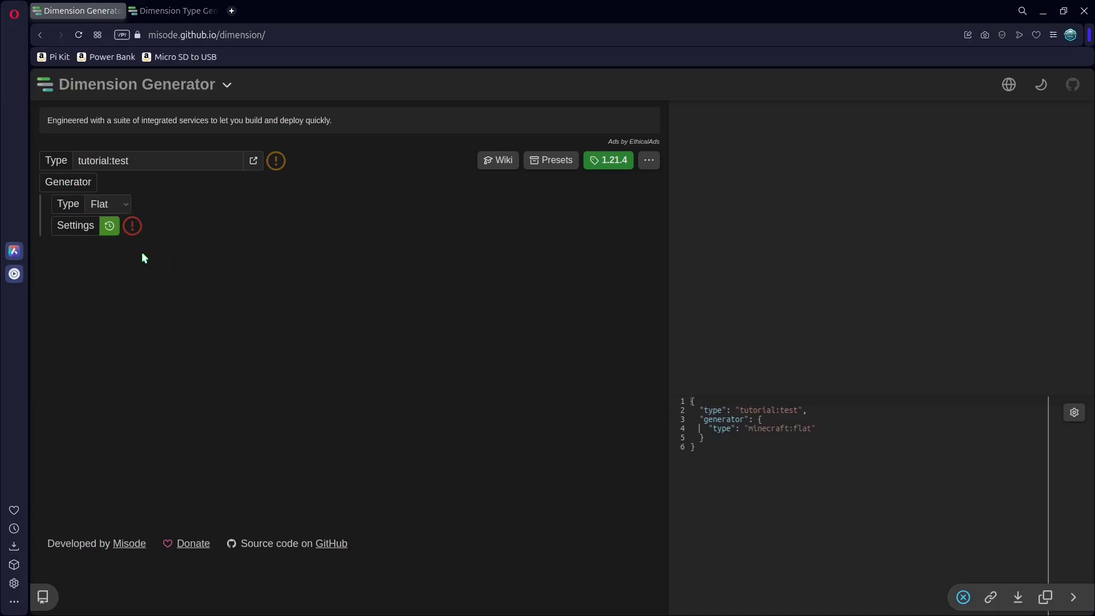
{"action": "left_click", "coordinate": [108, 231]}
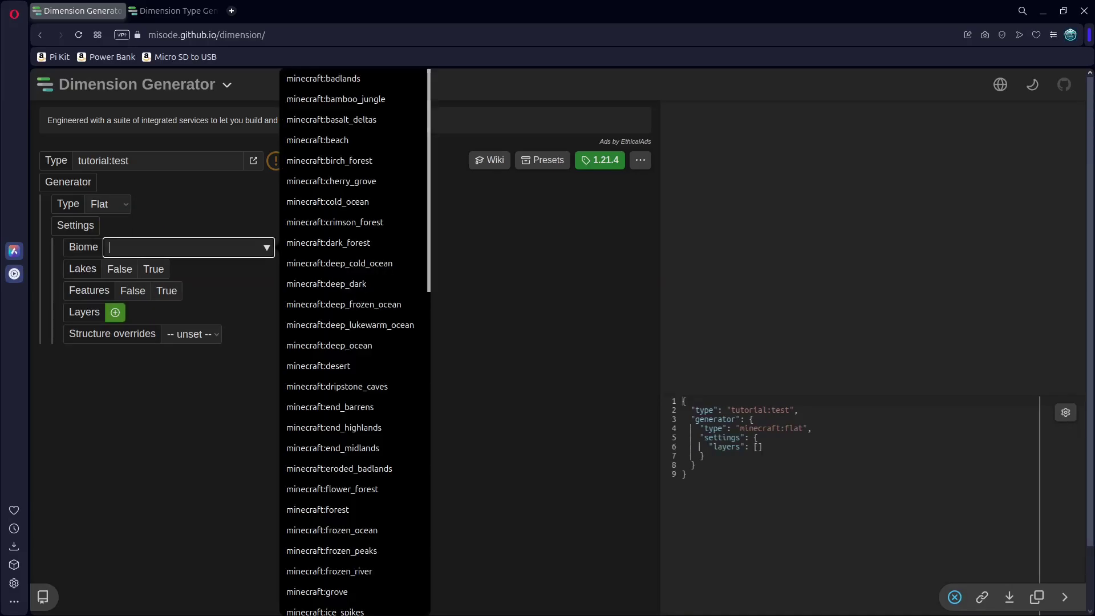
{"action": "type", "text": "voi"}
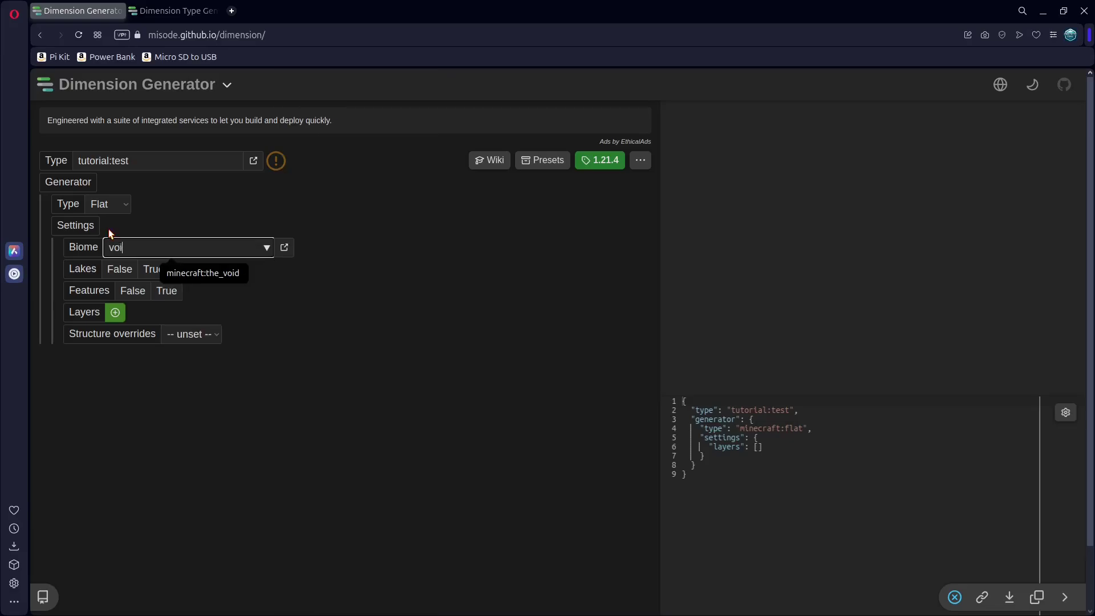
{"action": "left_click", "coordinate": [224, 273]}
{"action": "left_click", "coordinate": [210, 296]}
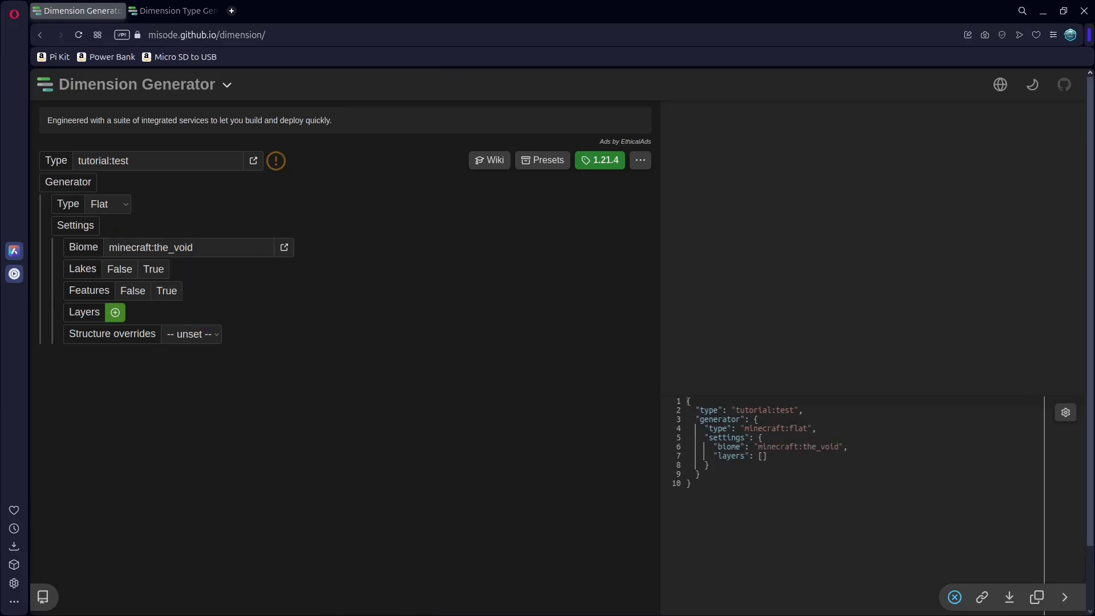
Step: Add one layer entry to the flat generator settings and set its block to air
{"action": "left_click", "coordinate": [113, 313]}
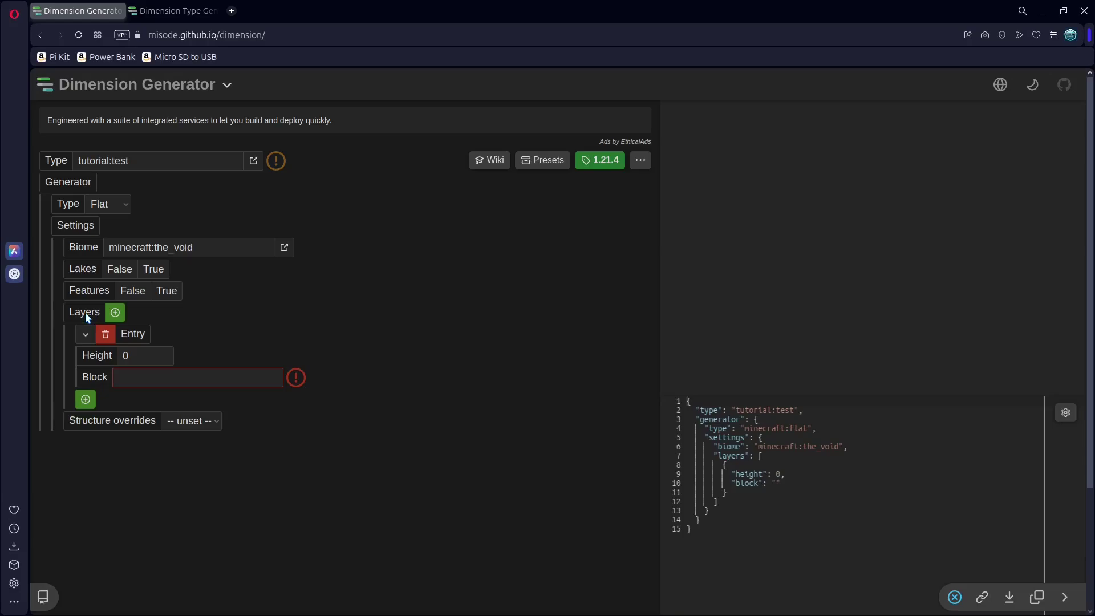
{"action": "left_click", "coordinate": [194, 377]}
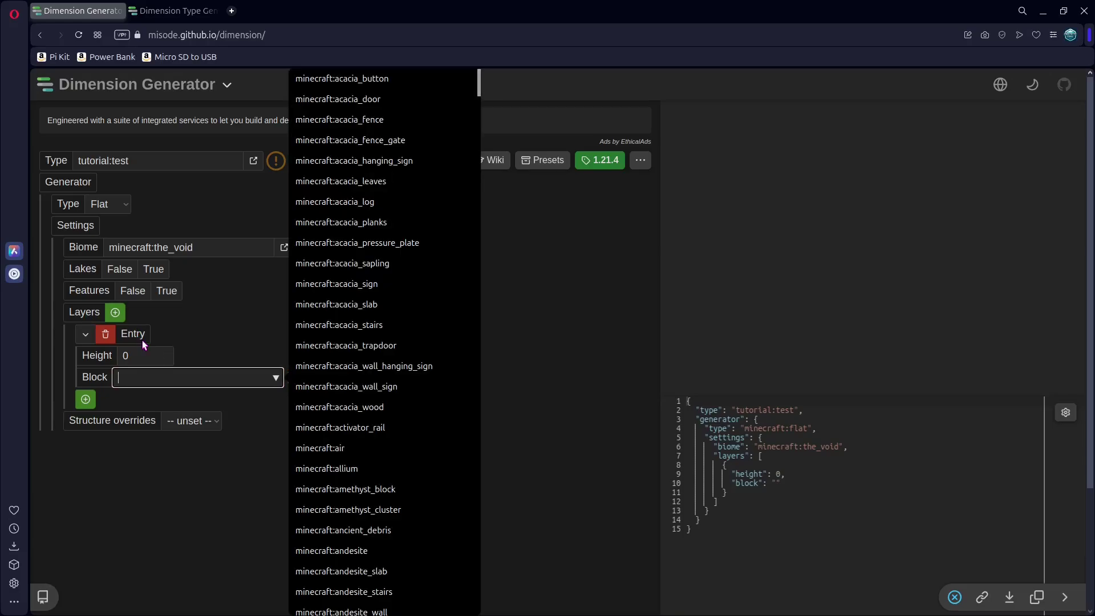
{"action": "type", "text": "air"}
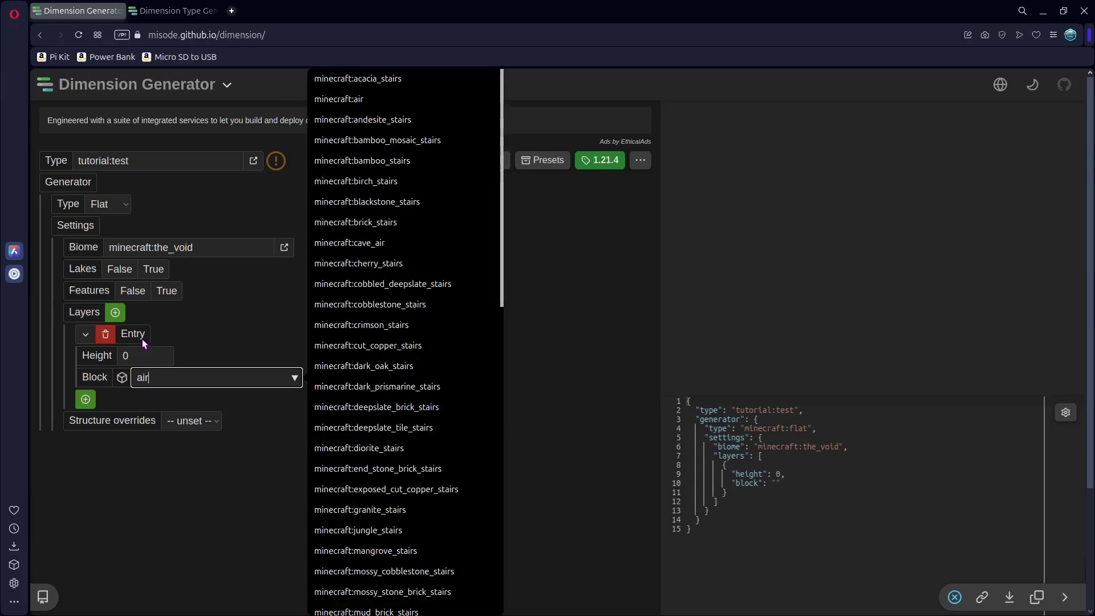
{"action": "left_click", "coordinate": [230, 344]}
Step: Copy the entire generated dimension JSON into test.json in the datapack's dimension folder, saving and closing the file
{"action": "key", "text": "ctrl+a"}
{"action": "key", "text": "ctrl+c"}
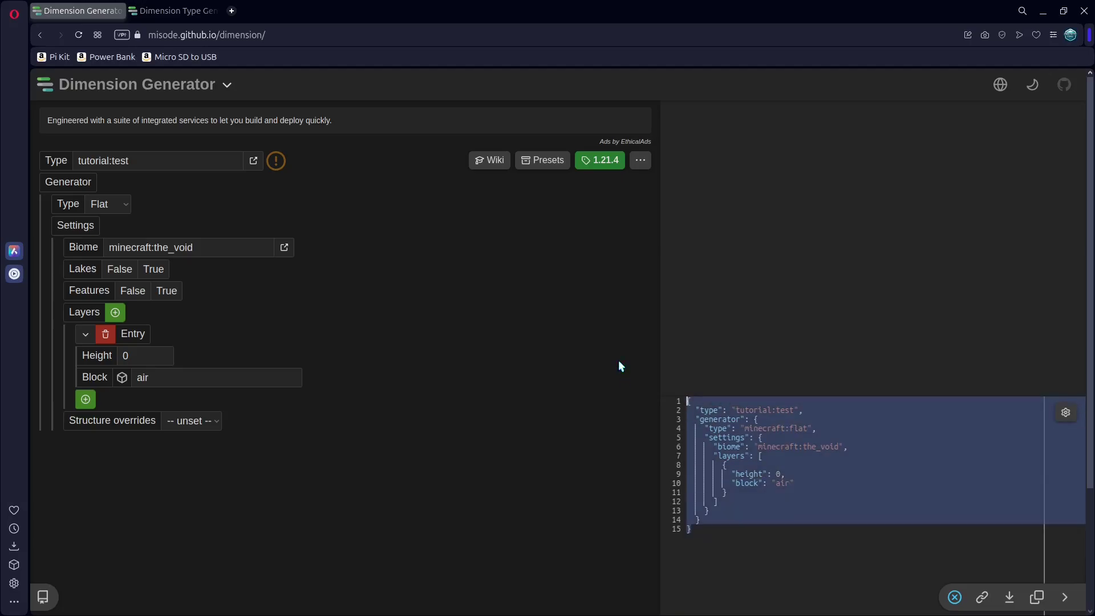
{"action": "left_click", "coordinate": [546, 596]}
{"action": "key", "text": "ctrl+v"}
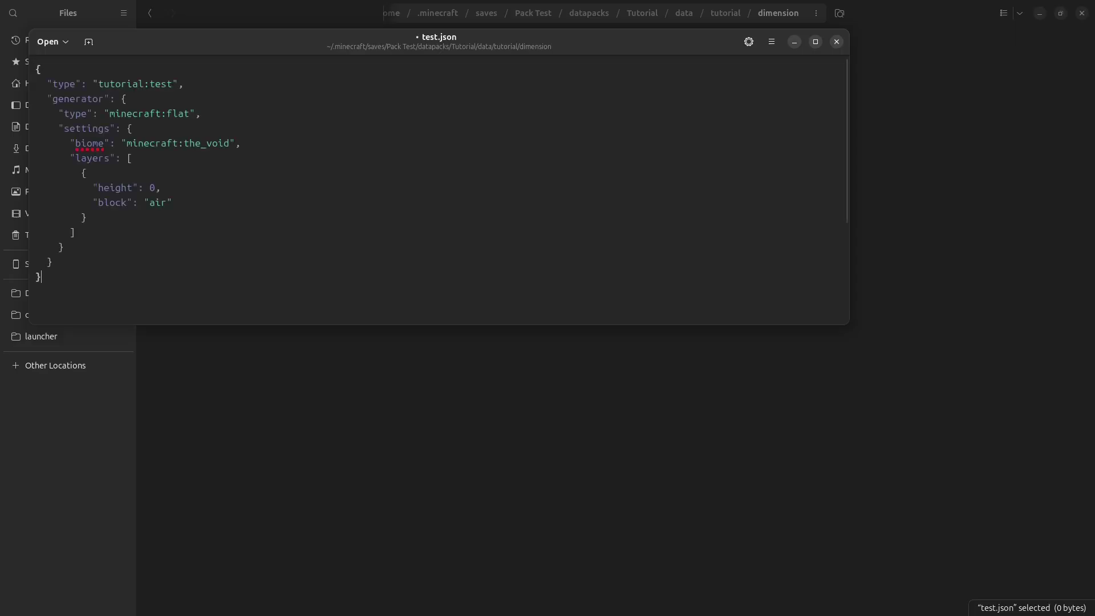
{"action": "key", "text": "ctrl+s"}
{"action": "left_click", "coordinate": [836, 42]}
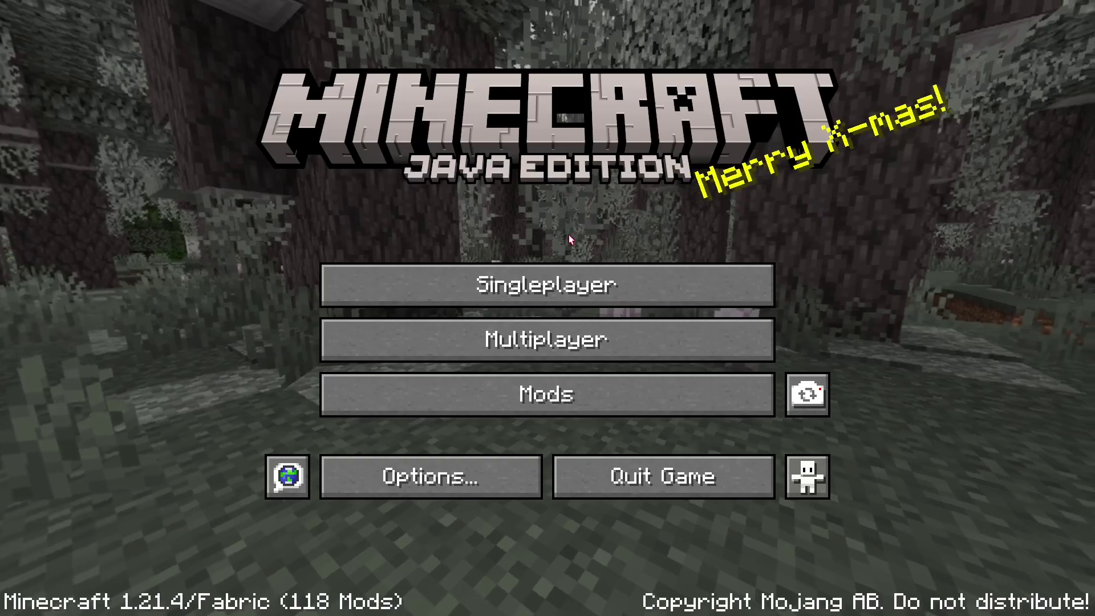
Step: Switch to Minecraft and load the singleplayer world Pack Test without a backup, accepting its experimental settings
{"action": "left_click", "coordinate": [567, 285]}
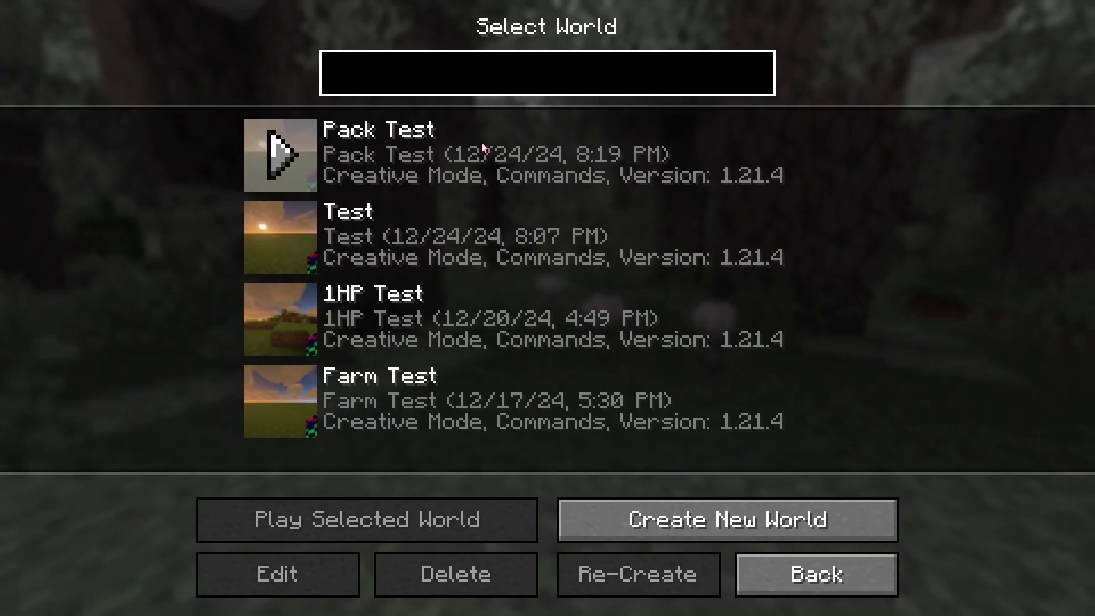
{"action": "left_click", "coordinate": [270, 162]}
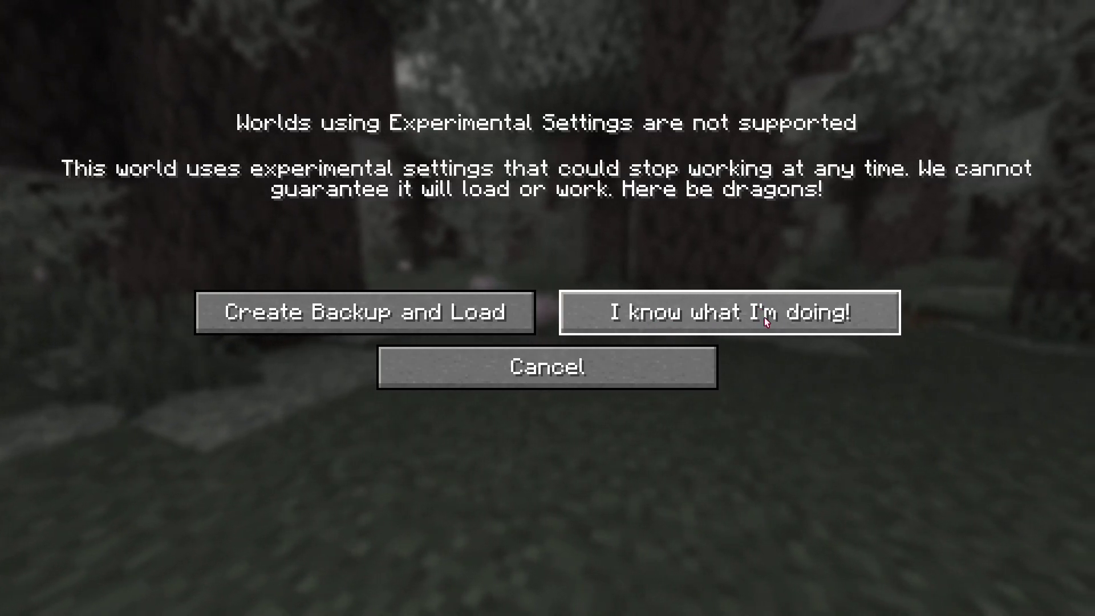
{"action": "left_click", "coordinate": [734, 313]}
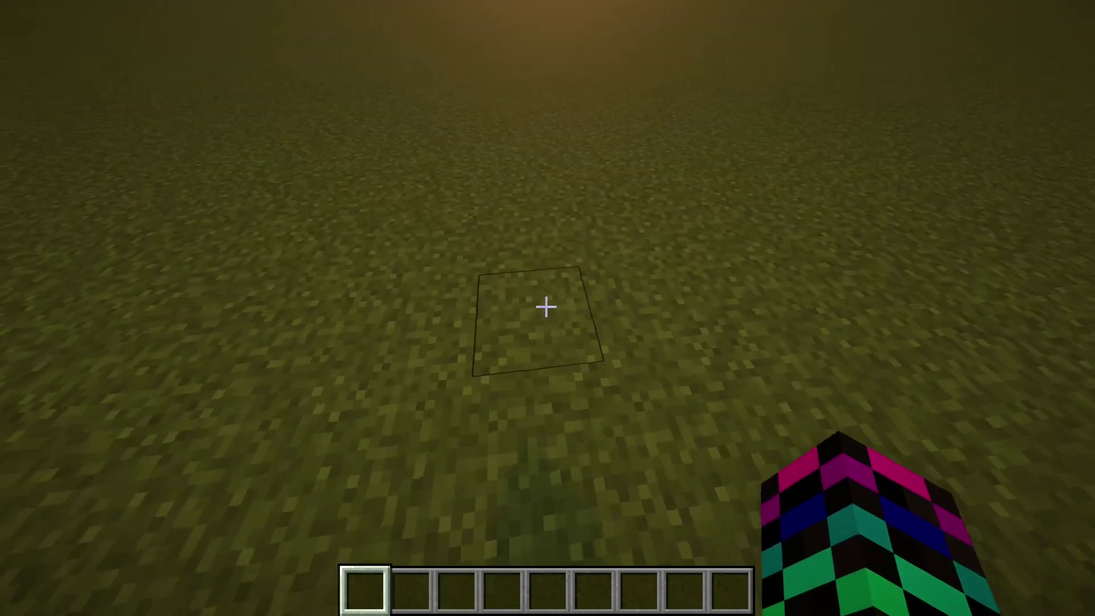
Step: Teleport into the custom dimension by running /execute in tutorial:test run tp @s 0 100 0
{"action": "key", "text": "slash"}
{"action": "type", "text": "ex"}
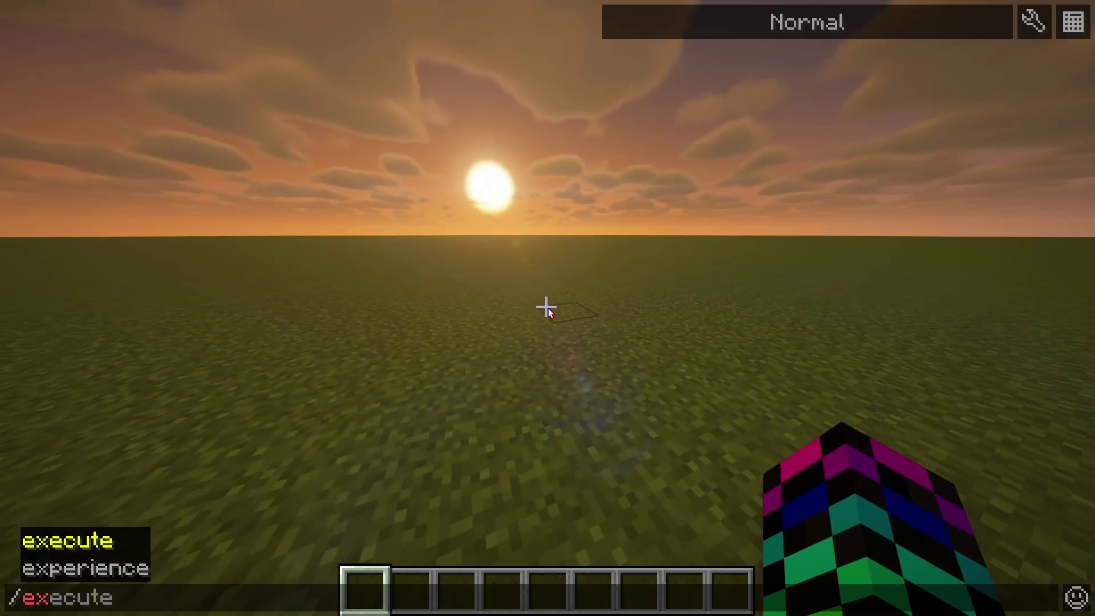
{"action": "key", "text": "Tab"}
{"action": "type", "text": "in"}
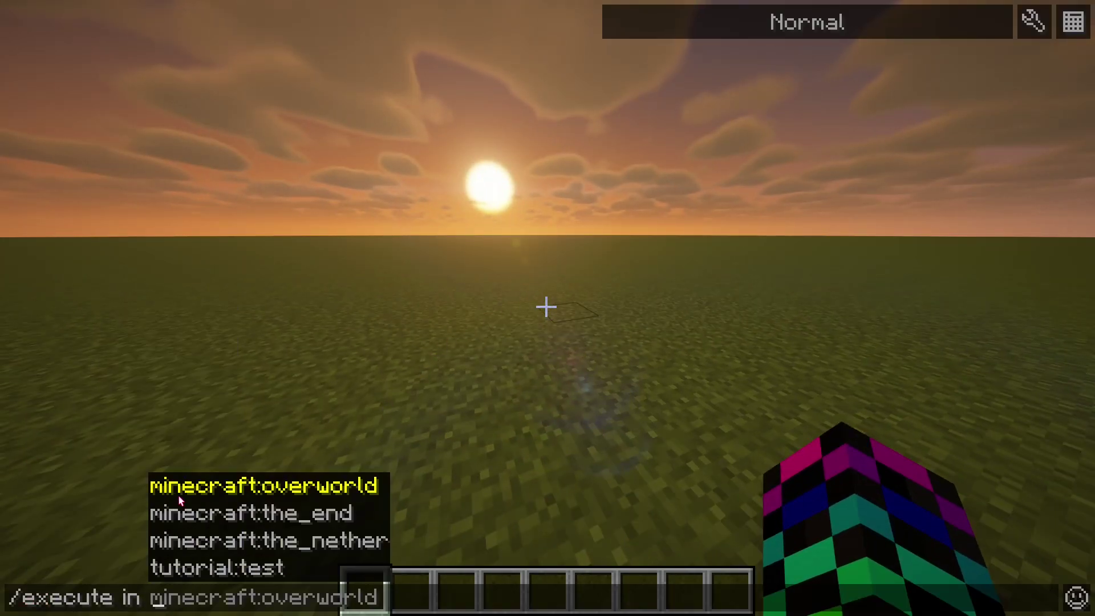
{"action": "left_click", "coordinate": [211, 573]}
{"action": "type", "text": "r"}
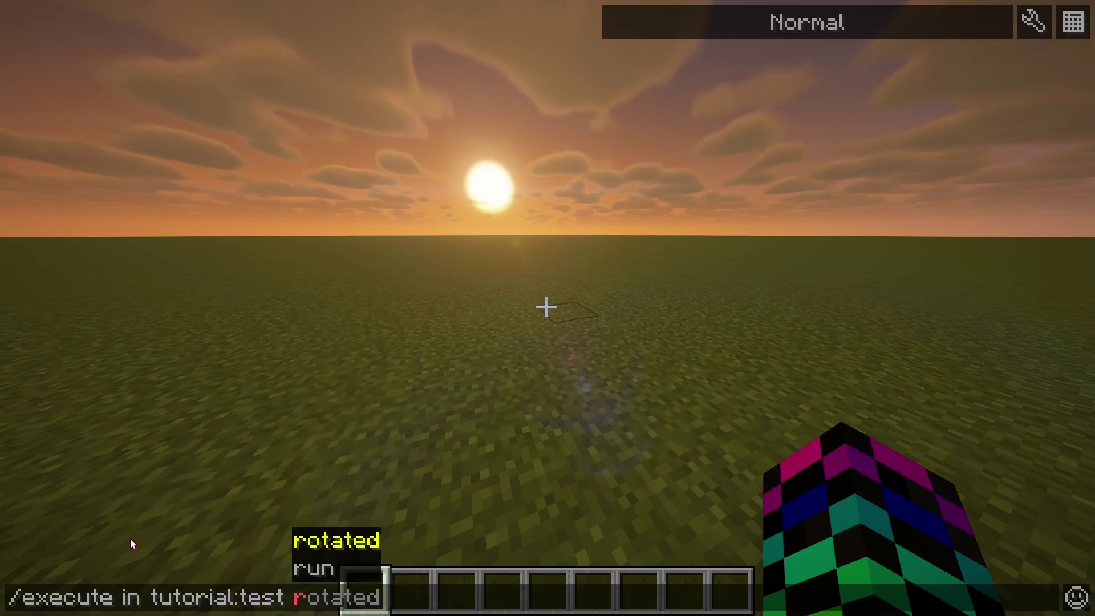
{"action": "type", "text": "un tp @"}
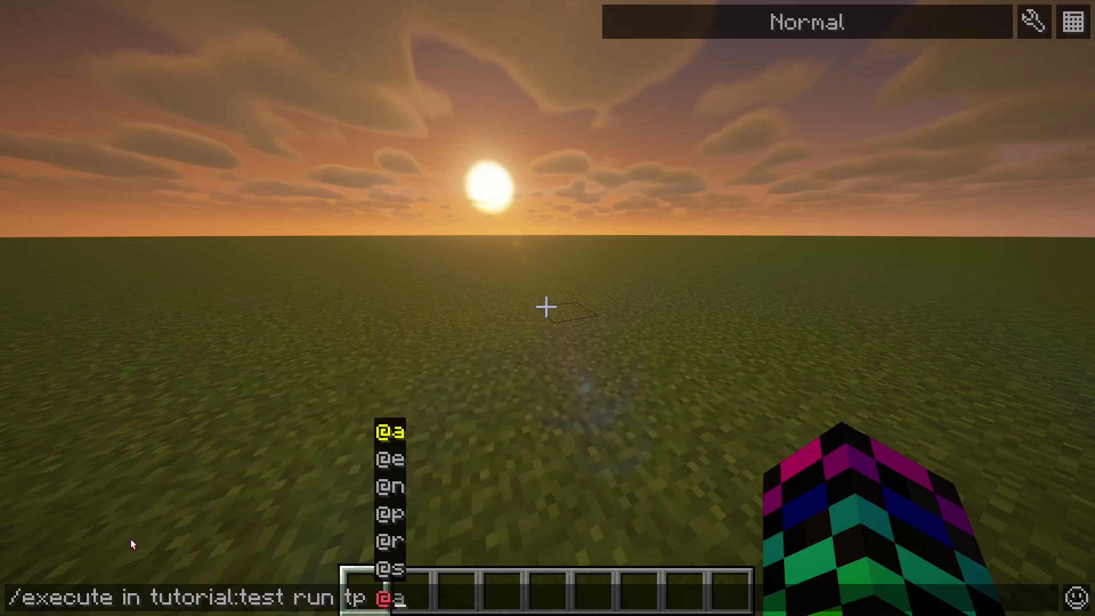
{"action": "type", "text": "s 0 100 0"}
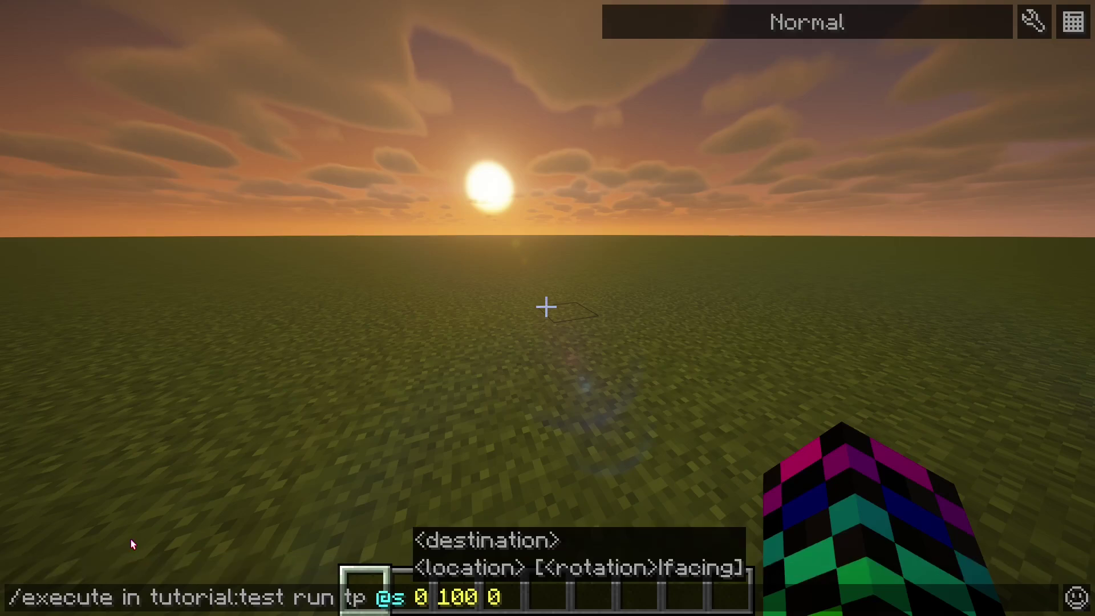
{"action": "key", "text": "Return"}
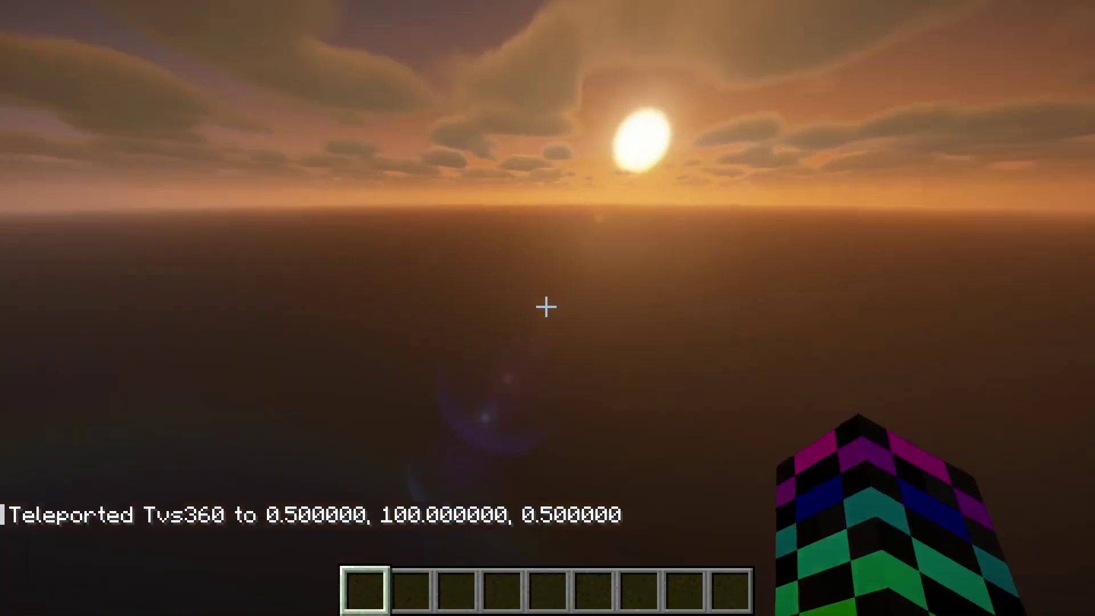